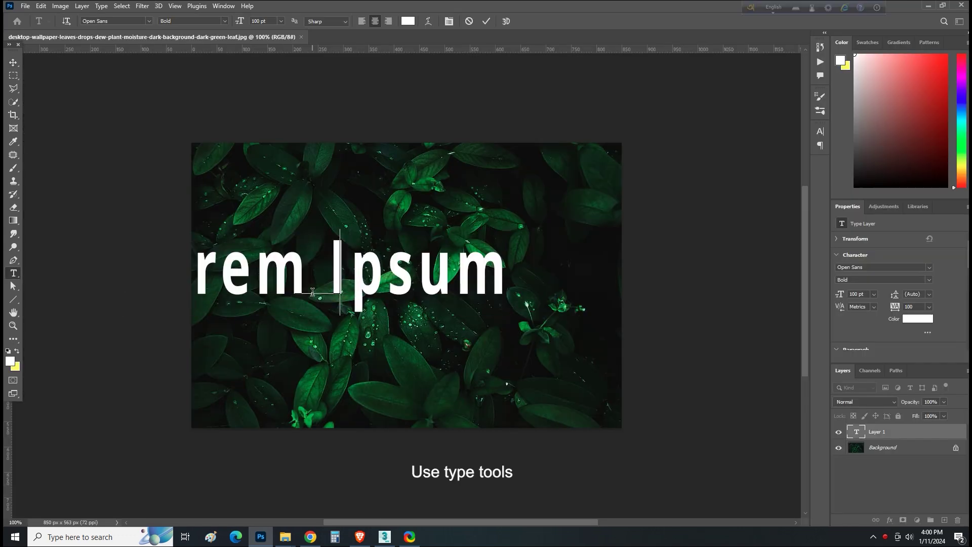
Replace the placeholder text with OPEN and commit it
{"action": "type", "text": "0"}
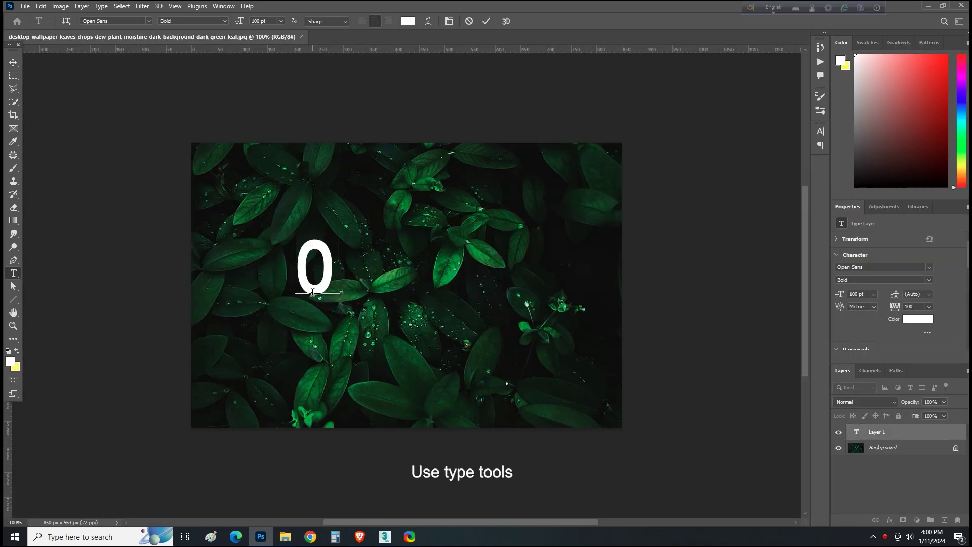
{"action": "type", "text": "PEN"}
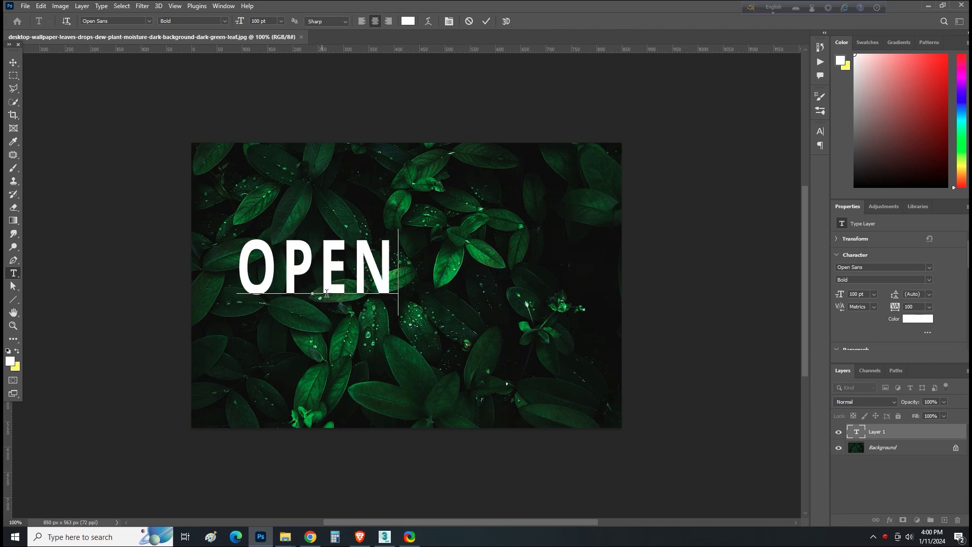
{"action": "left_click", "coordinate": [12, 65]}
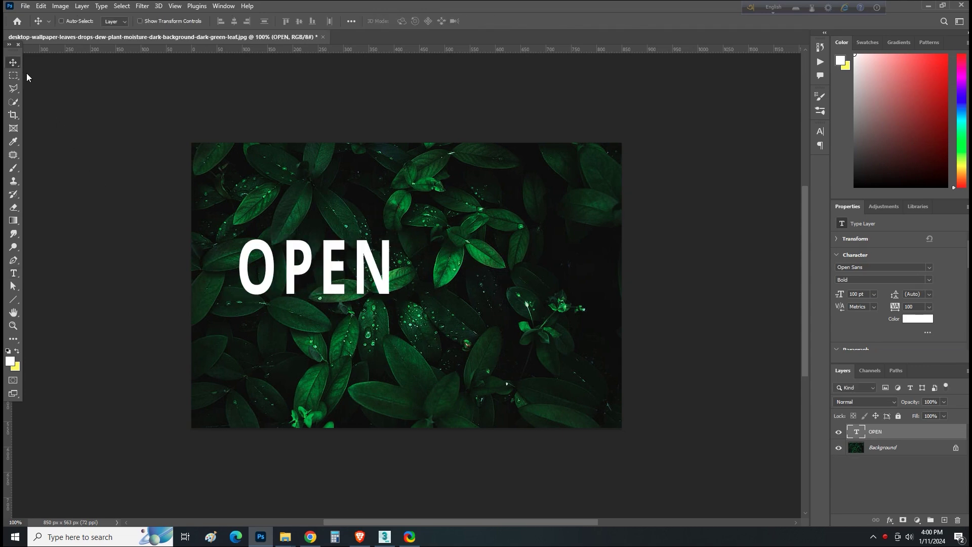
Center the OPEN text horizontally and vertically on the Background image
{"action": "left_click", "coordinate": [895, 449], "text": "ctrl"}
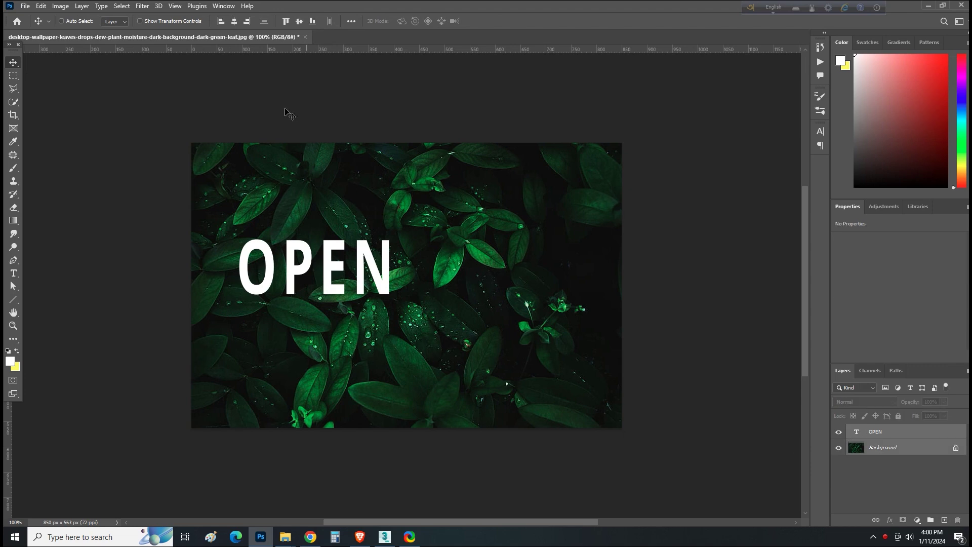
{"action": "left_click", "coordinate": [234, 21]}
{"action": "left_click", "coordinate": [299, 21]}
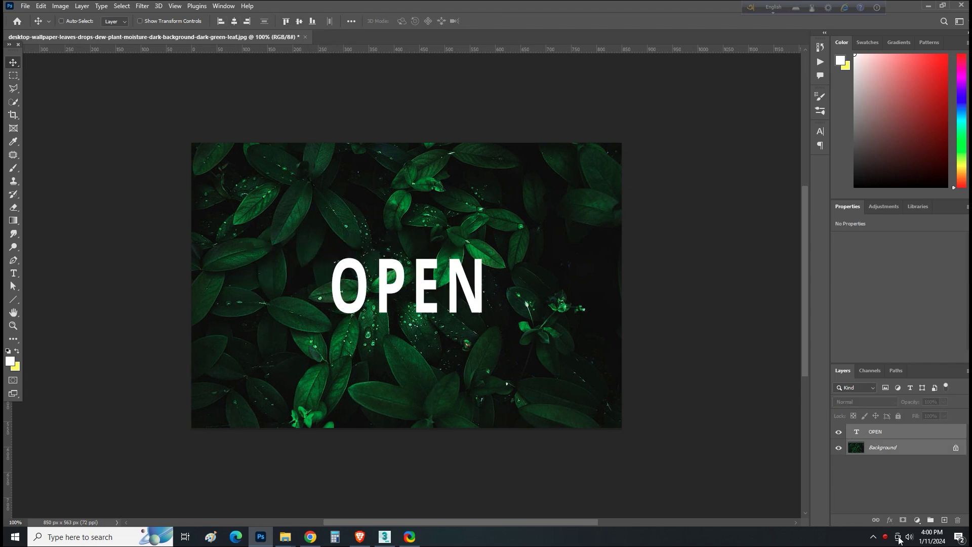
Scale the OPEN text up with Free Transform so it spans well over half of the image width
{"action": "left_click", "coordinate": [875, 431]}
{"action": "key", "text": "ctrl+t"}
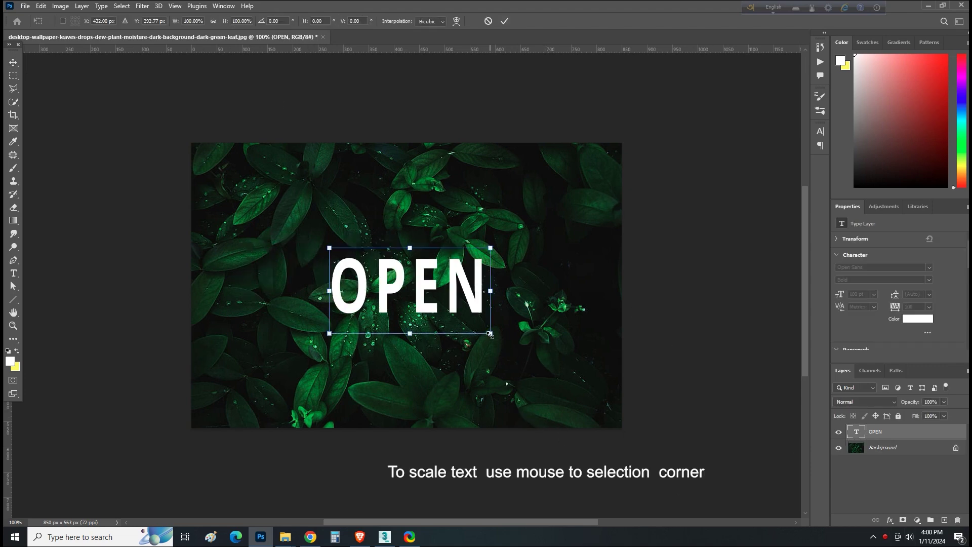
{"action": "left_click_drag", "start_coordinate": [490, 334], "coordinate": [551, 350]}
{"action": "key", "text": "Return"}
Add a layer mask to the OPEN text and paint black where the leaves cross the letters O, P, E and N
{"action": "left_click", "coordinate": [902, 520]}
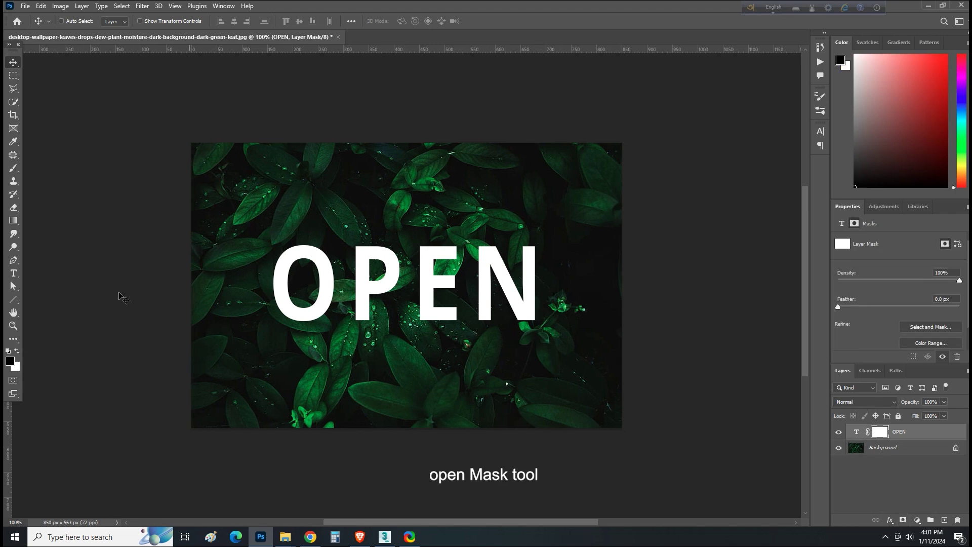
{"action": "left_click", "coordinate": [14, 168]}
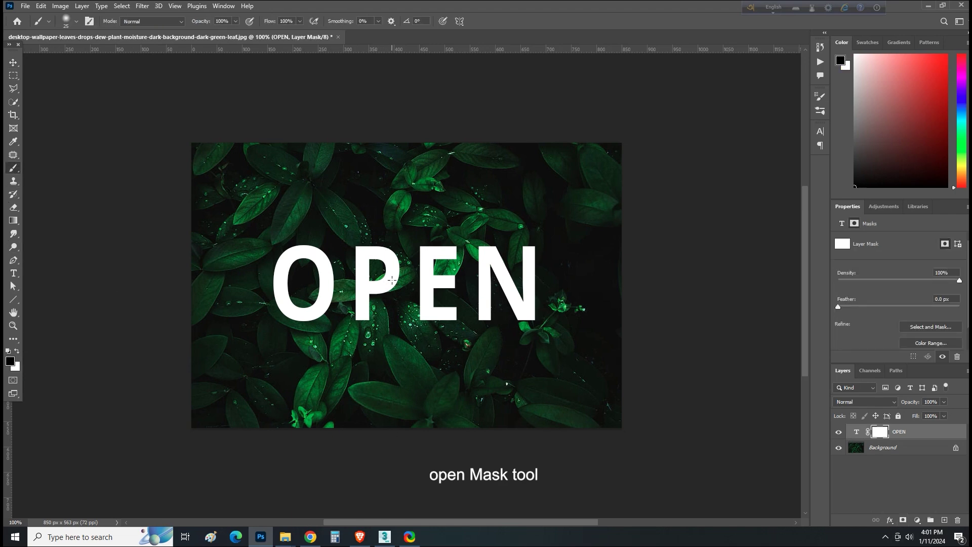
{"action": "mouse_move", "coordinate": [393, 274]}
{"action": "left_mouse_down"}
{"action": "mouse_move", "coordinate": [375, 289]}
{"action": "mouse_move", "coordinate": [357, 281]}
{"action": "mouse_move", "coordinate": [344, 300]}
{"action": "mouse_move", "coordinate": [356, 293]}
{"action": "left_mouse_up"}
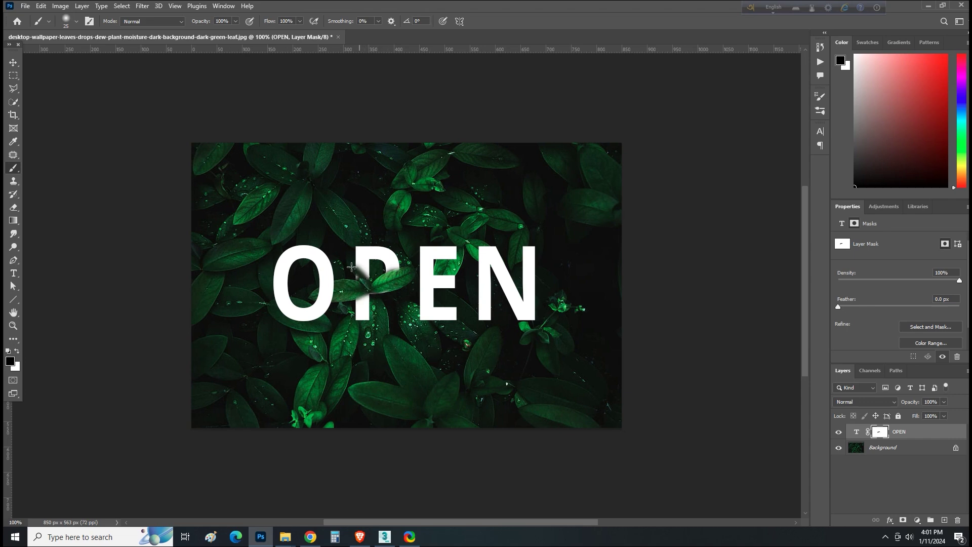
{"action": "left_click_drag", "start_coordinate": [356, 272], "coordinate": [370, 286]}
{"action": "mouse_move", "coordinate": [449, 270]}
{"action": "left_mouse_down"}
{"action": "mouse_move", "coordinate": [435, 286]}
{"action": "mouse_move", "coordinate": [493, 256]}
{"action": "mouse_move", "coordinate": [479, 247]}
{"action": "mouse_move", "coordinate": [490, 263]}
{"action": "mouse_move", "coordinate": [481, 260]}
{"action": "mouse_move", "coordinate": [502, 265]}
{"action": "mouse_move", "coordinate": [486, 243]}
{"action": "mouse_move", "coordinate": [499, 264]}
{"action": "left_mouse_up"}
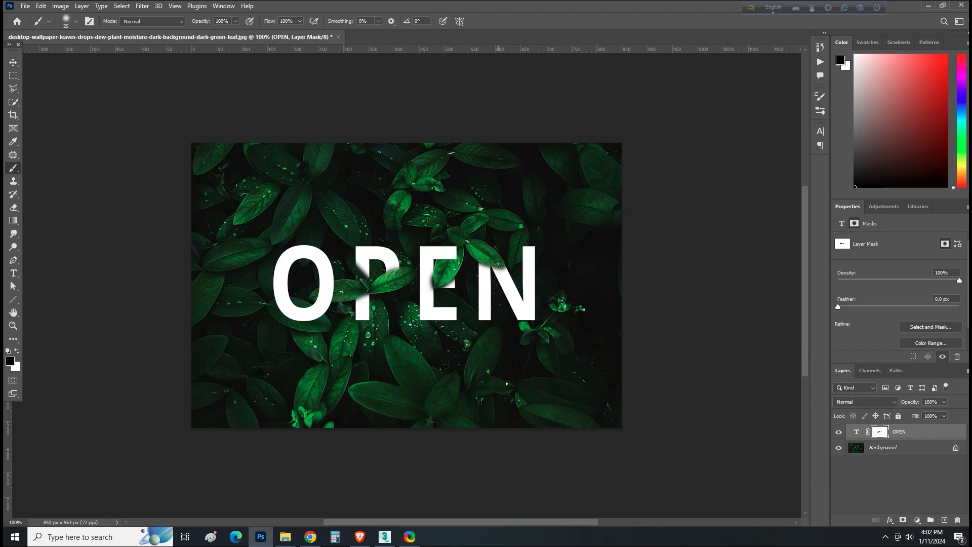
Refine the text mask around the leaf junction over the P, restoring the letter with white and revealing the leaf with black
{"action": "key", "text": "x"}
{"action": "scroll", "coordinate": [354, 289], "scroll_direction": "up", "scroll_amount": 2}
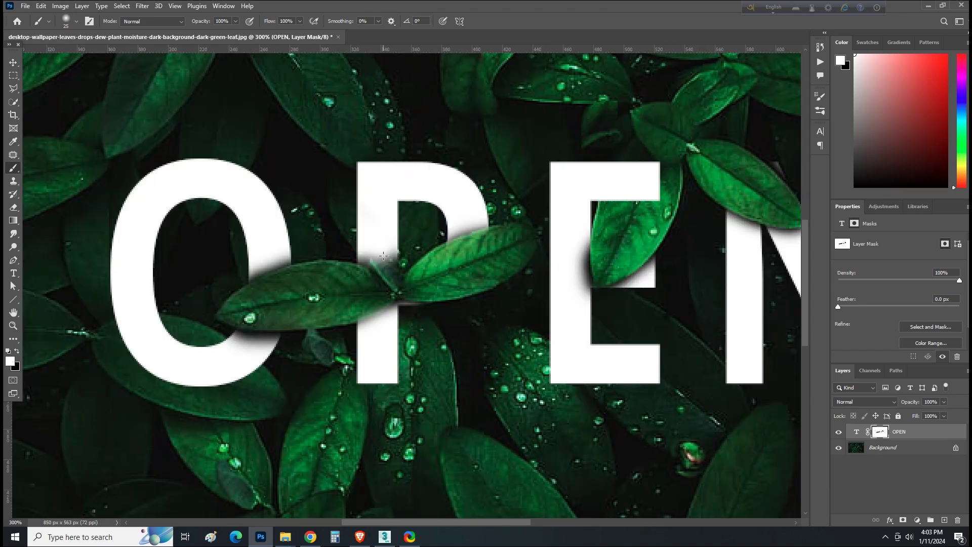
{"action": "left_click", "coordinate": [17, 350]}
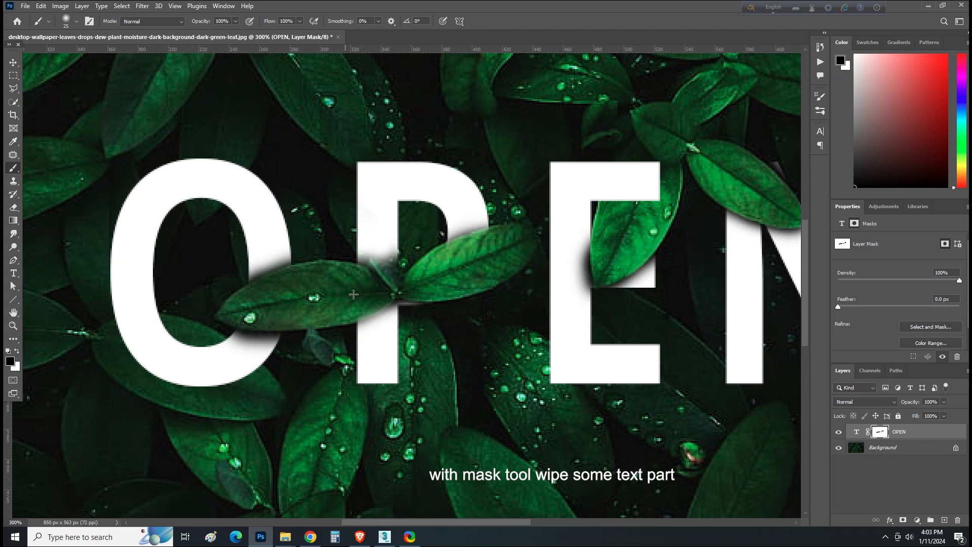
{"action": "mouse_move", "coordinate": [394, 277]}
{"action": "left_mouse_down"}
{"action": "mouse_move", "coordinate": [372, 261]}
{"action": "mouse_move", "coordinate": [390, 274]}
{"action": "left_mouse_up"}
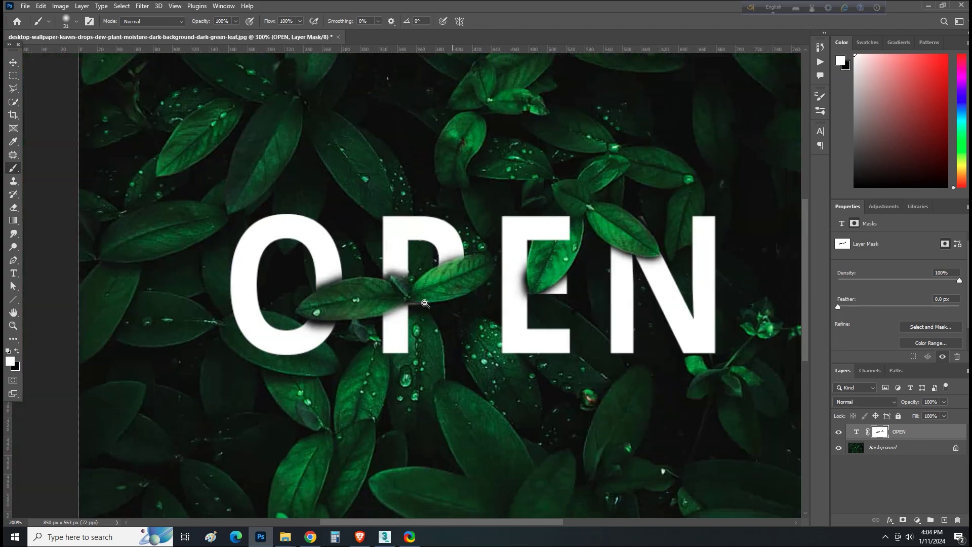
Apply a yellow Outer Glow layer style to the OPEN text with the glow opacity set to 36%
{"action": "left_click", "coordinate": [425, 303], "text": "alt"}
{"action": "left_click", "coordinate": [425, 303], "text": "alt"}
{"action": "left_click", "coordinate": [425, 302], "text": "alt"}
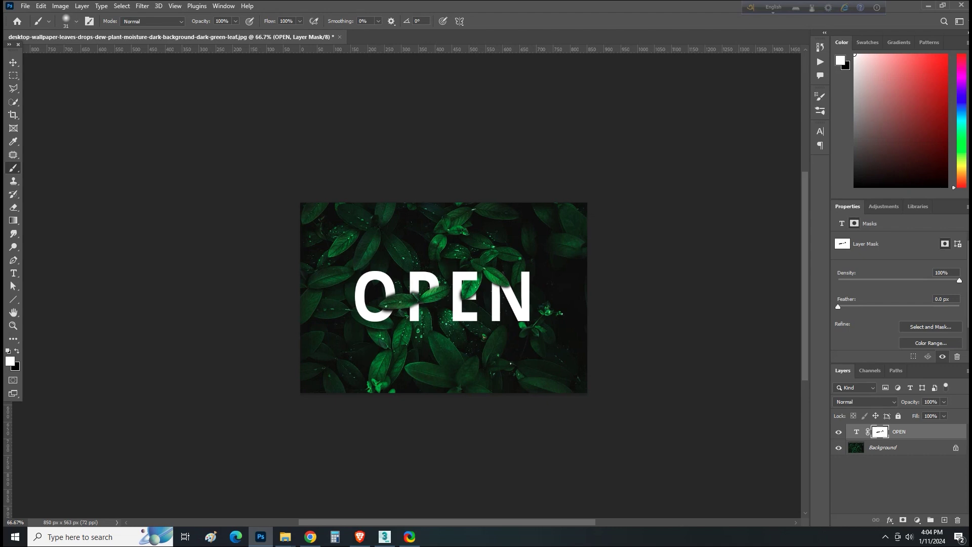
{"action": "double_click", "coordinate": [921, 436]}
{"action": "left_click", "coordinate": [598, 338]}
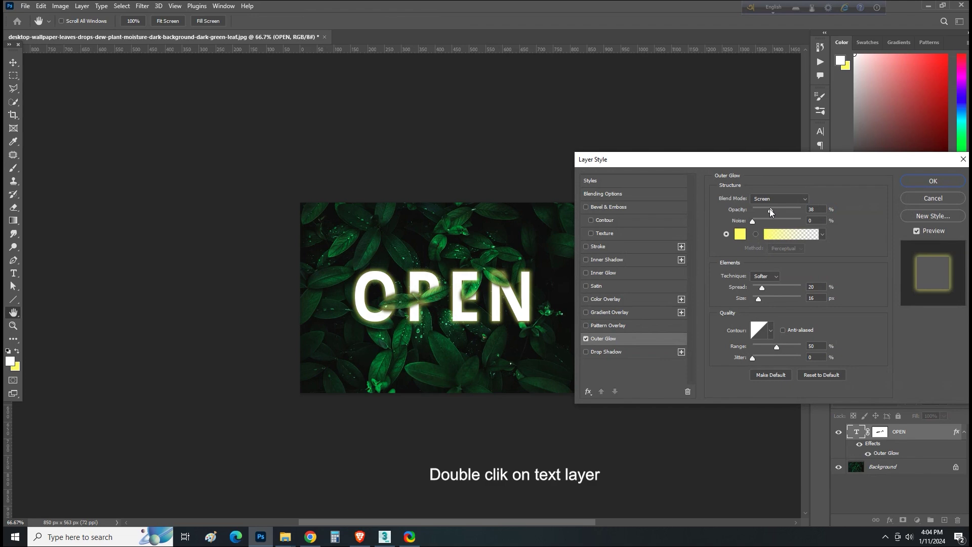
{"action": "left_click_drag", "start_coordinate": [769, 208], "coordinate": [768, 209]}
{"action": "key", "text": "b"}
{"action": "left_click", "coordinate": [932, 180]}
Paint black on the text mask with a smaller brush to clean the leaf edges over the N and E
{"action": "left_click", "coordinate": [879, 431]}
{"action": "key", "text": "d"}
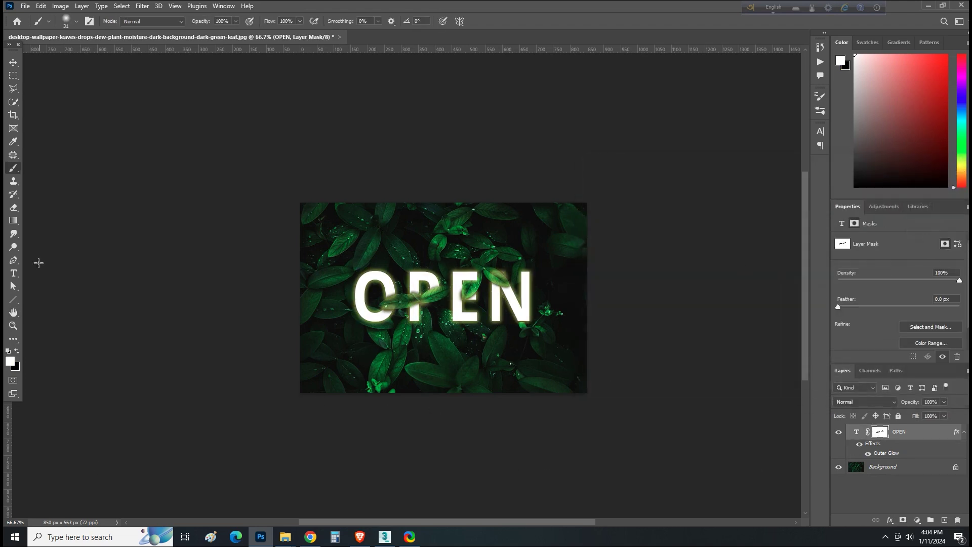
{"action": "scroll", "coordinate": [491, 334], "scroll_direction": "up", "scroll_amount": 2}
{"action": "key", "text": "x"}
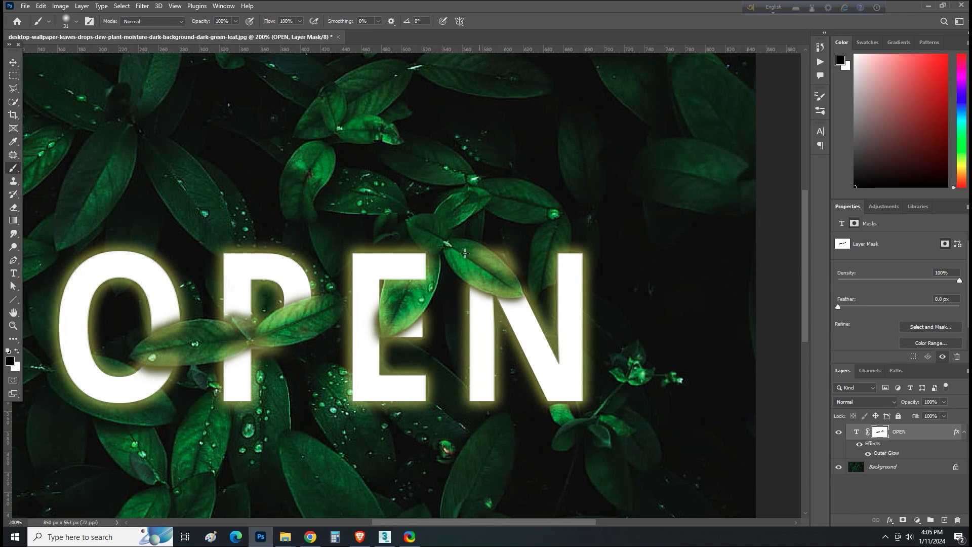
{"action": "mouse_move", "coordinate": [465, 253]}
{"action": "left_mouse_down"}
{"action": "mouse_move", "coordinate": [488, 273]}
{"action": "mouse_move", "coordinate": [481, 299]}
{"action": "mouse_move", "coordinate": [501, 278]}
{"action": "left_mouse_up"}
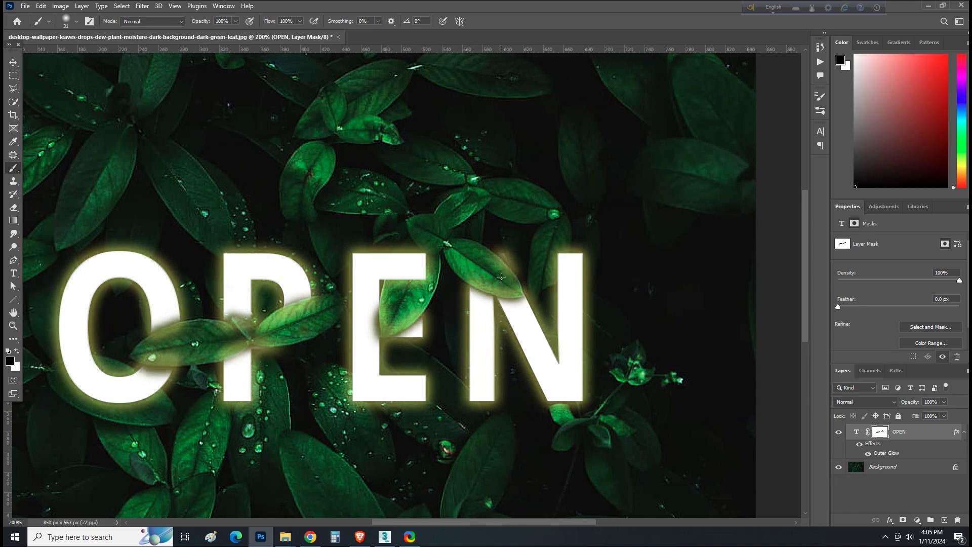
{"action": "key", "text": "bracketleft"}
{"action": "key", "text": "bracketleft"}
{"action": "left_click_drag", "start_coordinate": [512, 277], "coordinate": [490, 254]}
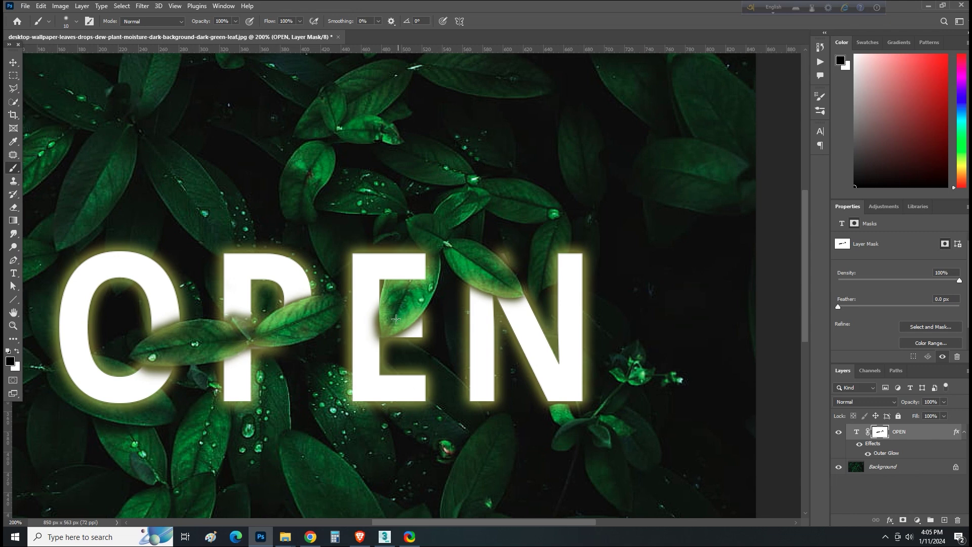
{"action": "mouse_move", "coordinate": [392, 325]}
{"action": "left_mouse_down"}
{"action": "mouse_move", "coordinate": [381, 309]}
{"action": "mouse_move", "coordinate": [385, 290]}
{"action": "left_mouse_up"}
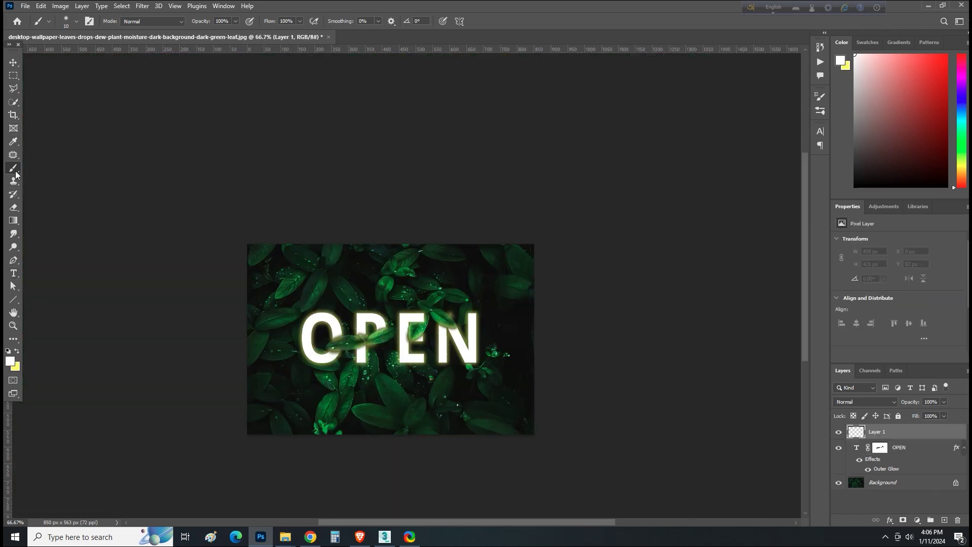
Enlarge the Soft Round brush and match the foreground color to the text's outer glow color, fff94a
{"action": "left_click", "coordinate": [77, 22]}
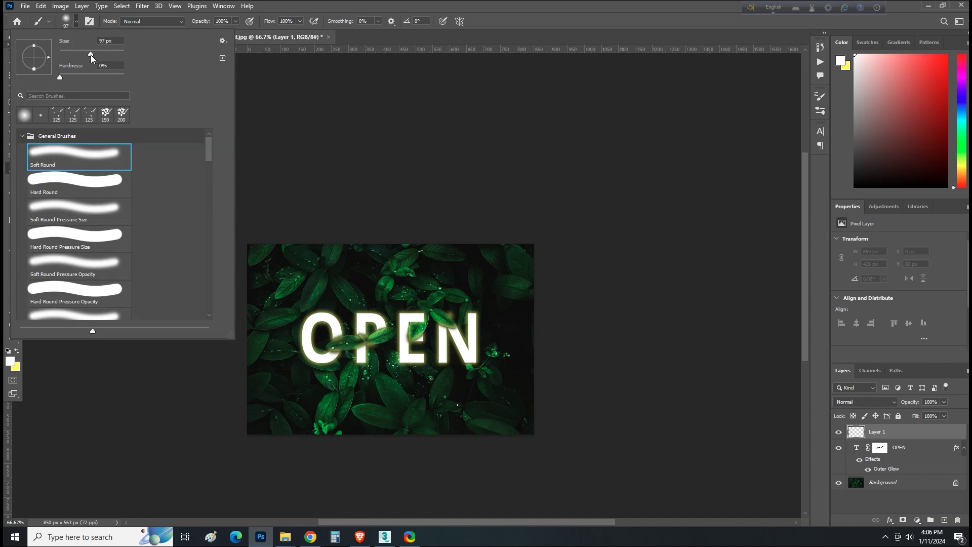
{"action": "left_click", "coordinate": [347, 152]}
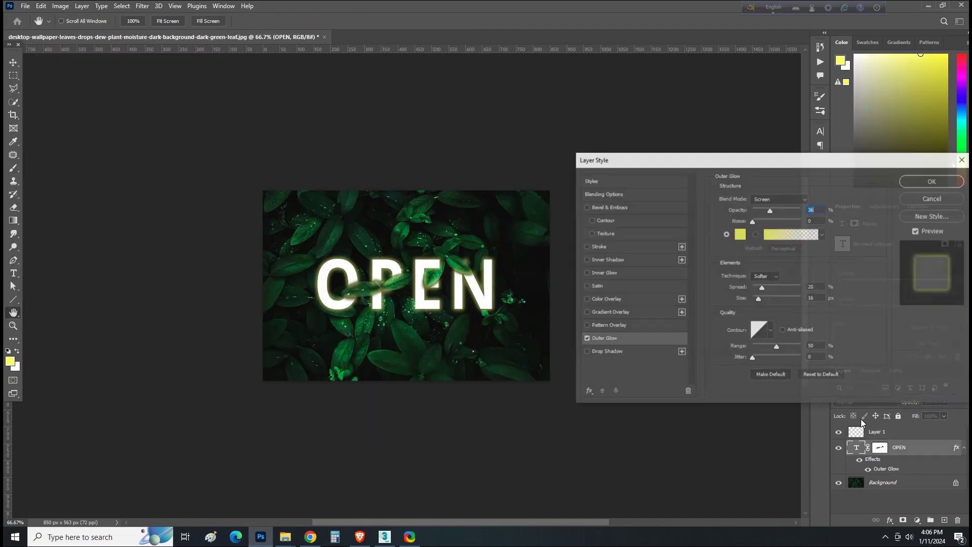
{"action": "left_click", "coordinate": [740, 234]}
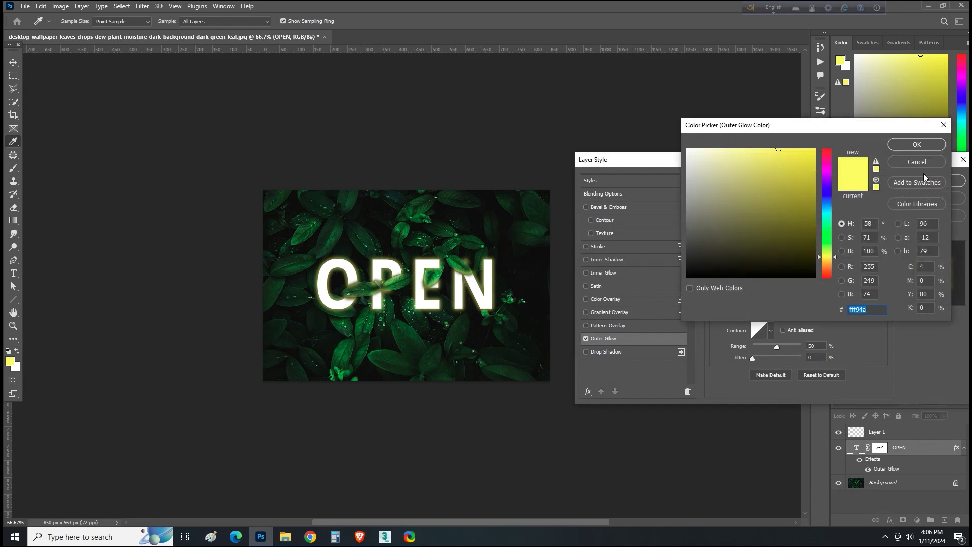
{"action": "left_click", "coordinate": [917, 145]}
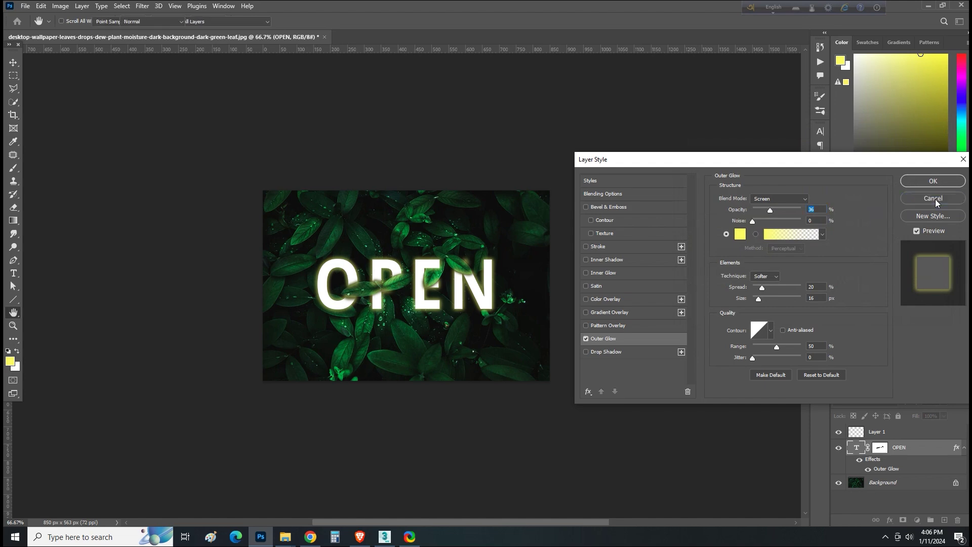
{"action": "left_click", "coordinate": [934, 199]}
{"action": "left_click", "coordinate": [10, 361]}
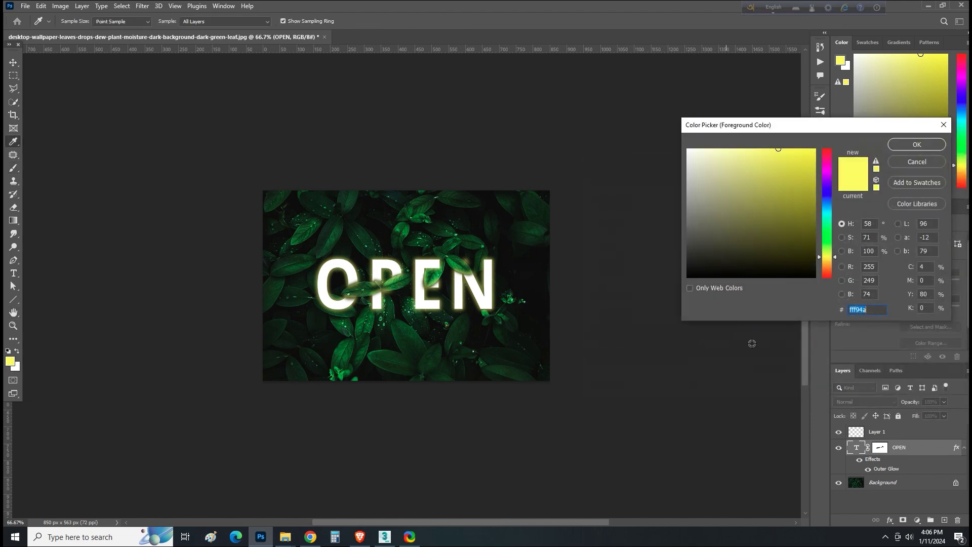
{"action": "left_click", "coordinate": [866, 312]}
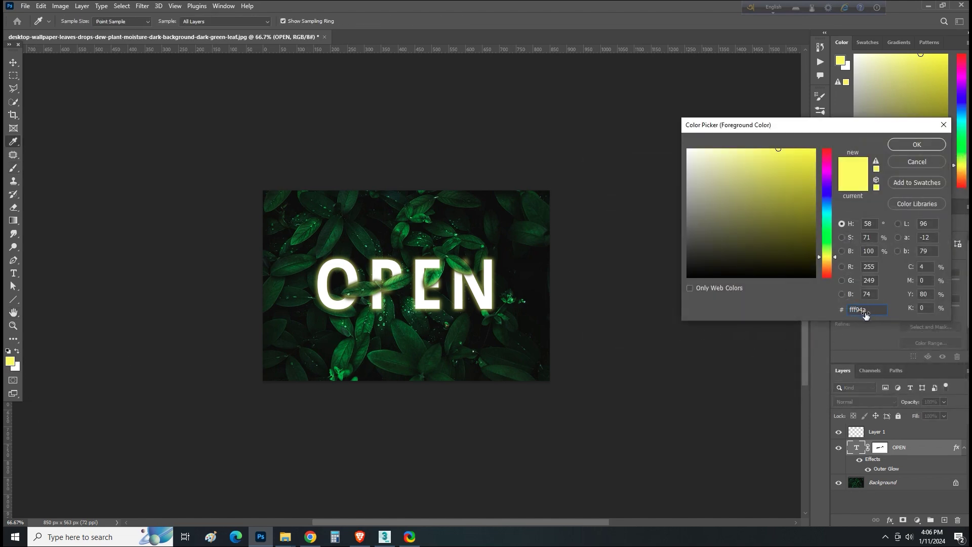
{"action": "left_click", "coordinate": [916, 145]}
{"action": "key", "text": "b"}
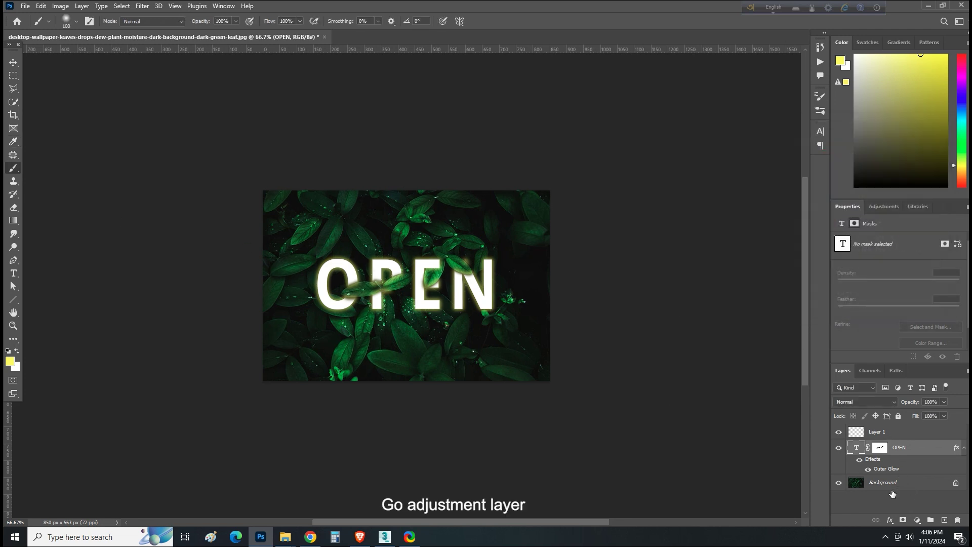
Paint a broad yellow stroke across the word OPEN on Layer 1 with a 250 px Soft Round brush
{"action": "left_click", "coordinate": [890, 439]}
{"action": "left_click_drag", "start_coordinate": [303, 286], "coordinate": [354, 288]}
{"action": "key", "text": "ctrl+z"}
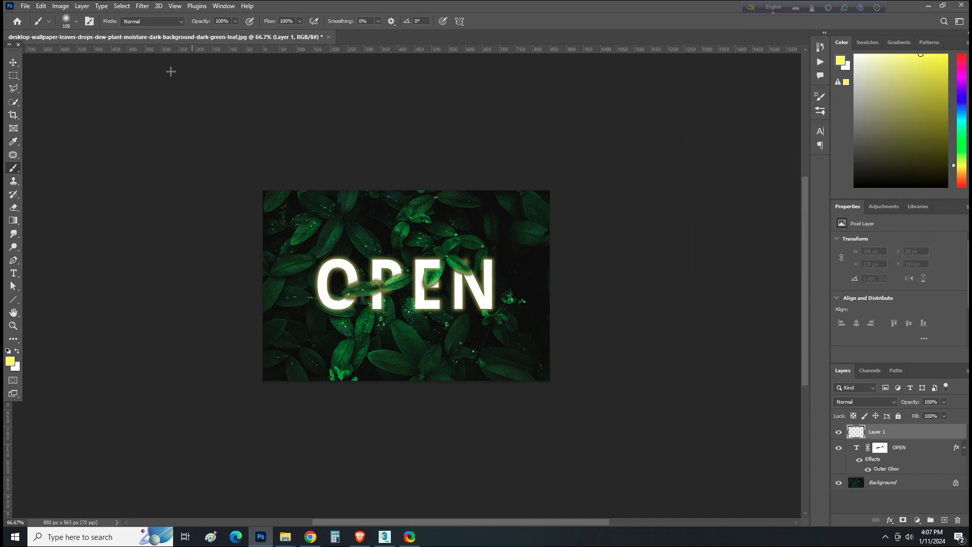
{"action": "left_click", "coordinate": [76, 23]}
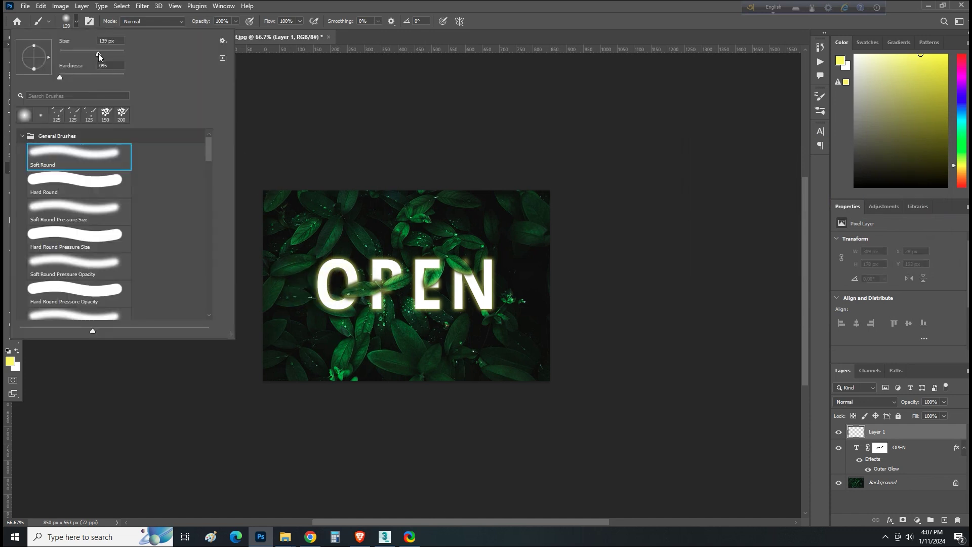
{"action": "left_click_drag", "start_coordinate": [101, 56], "coordinate": [143, 56]}
{"action": "left_click", "coordinate": [308, 279]}
{"action": "left_click_drag", "start_coordinate": [308, 278], "coordinate": [514, 280]}
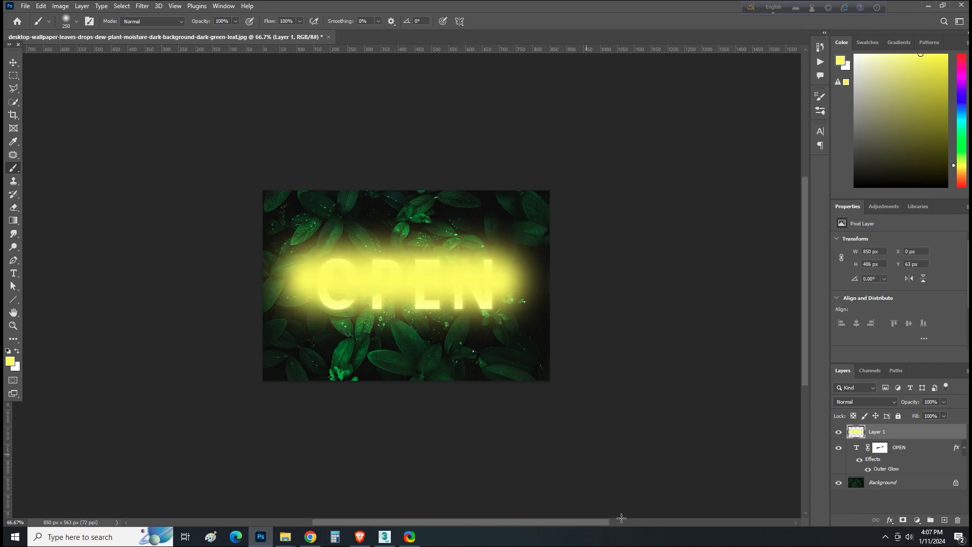
Set Layer 1 to Soft Light blending with about 79% fill and about 87% opacity
{"action": "left_click", "coordinate": [876, 400]}
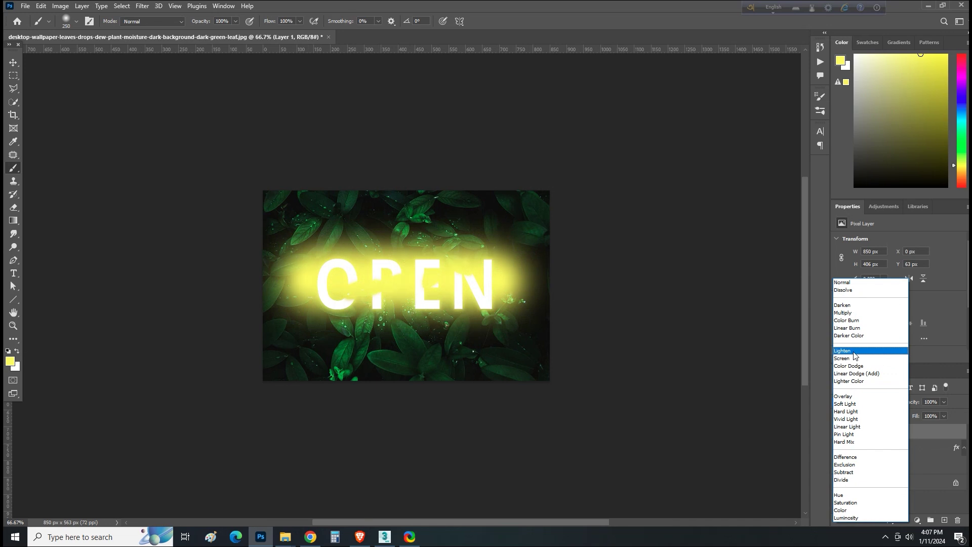
{"action": "left_click", "coordinate": [855, 405]}
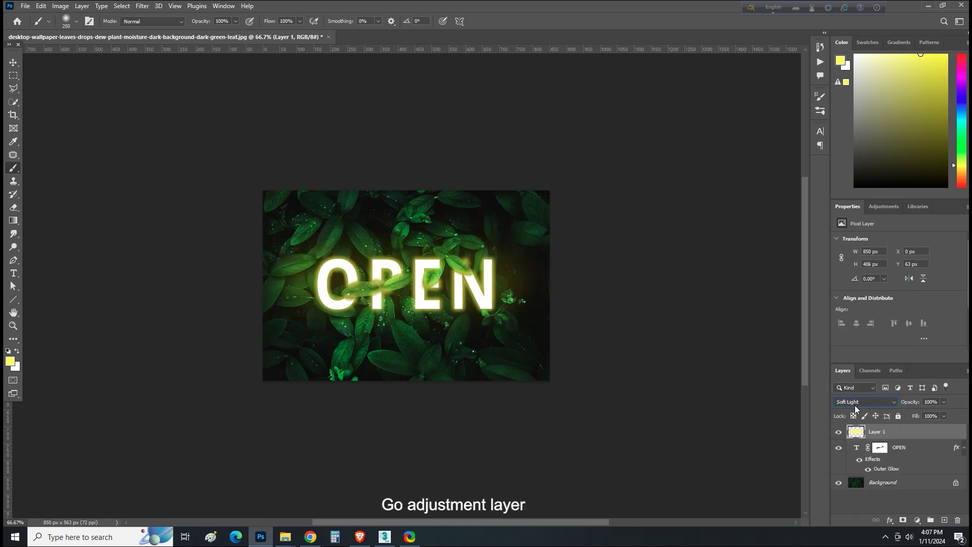
{"action": "left_click", "coordinate": [944, 416]}
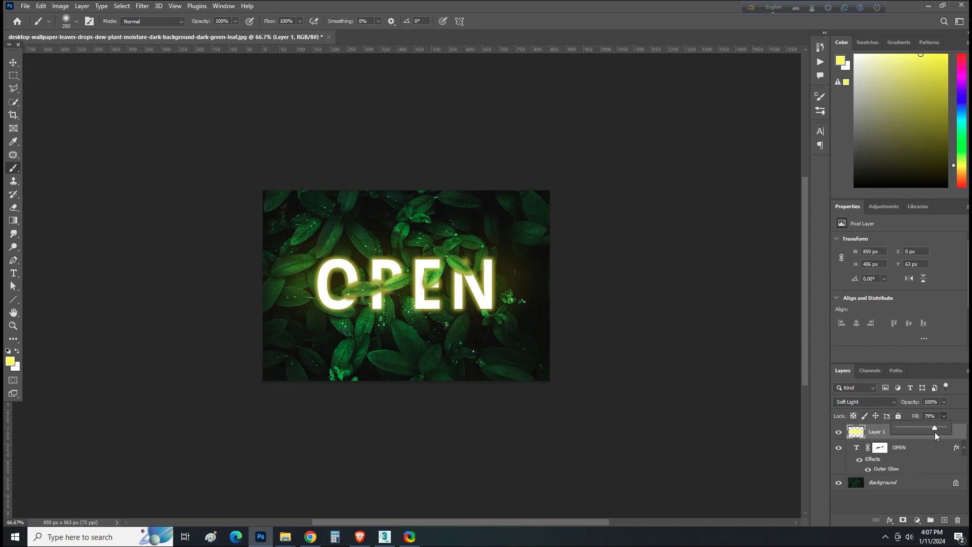
{"action": "left_click", "coordinate": [944, 402]}
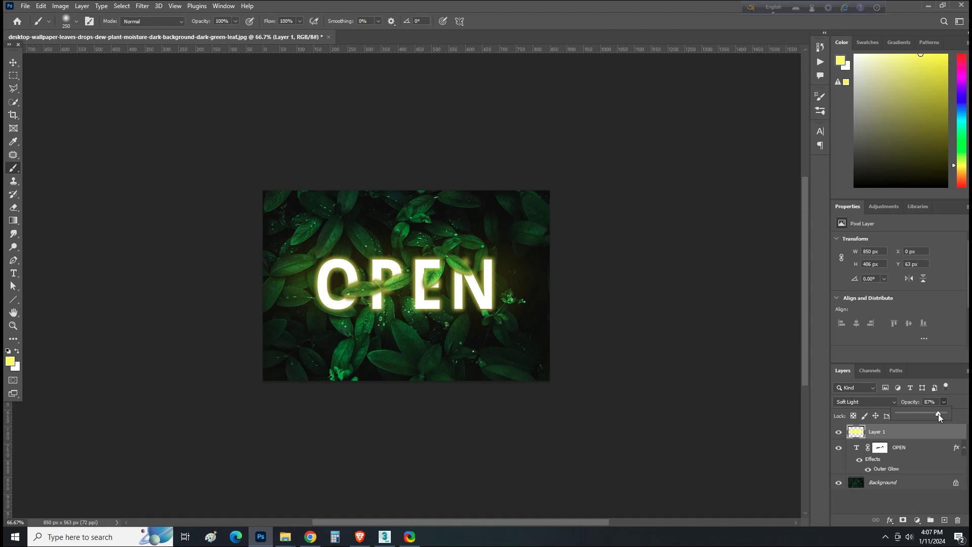
Compare the image with Layer 1 hidden and shown, ending with the Background layer selected
{"action": "left_click", "coordinate": [838, 432]}
{"action": "left_click", "coordinate": [839, 435]}
{"action": "left_click", "coordinate": [908, 487]}
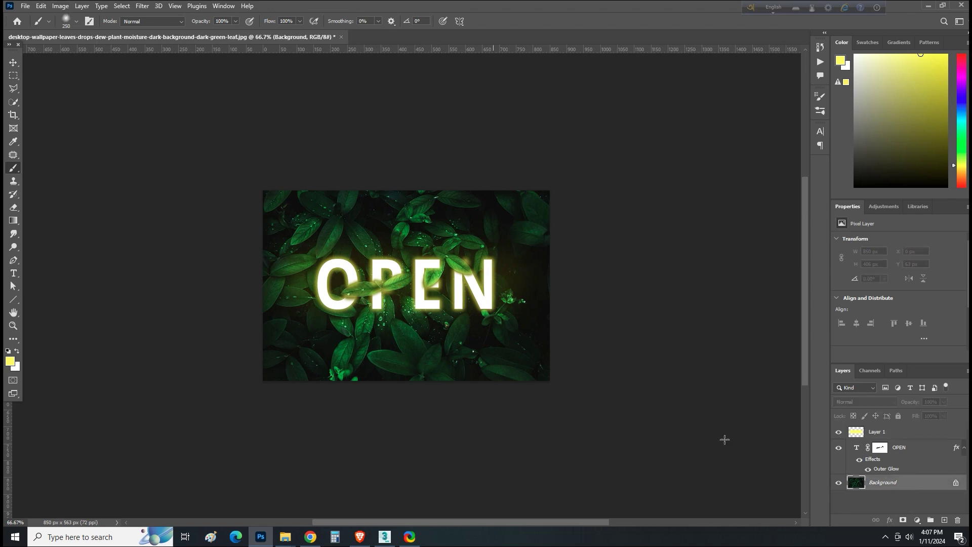
Apply a Curves adjustment to the Background layer with RGB points at input 146, output 171 and input 47, output 48
{"action": "left_click", "coordinate": [60, 6]}
{"action": "mouse_move", "coordinate": [68, 32]}
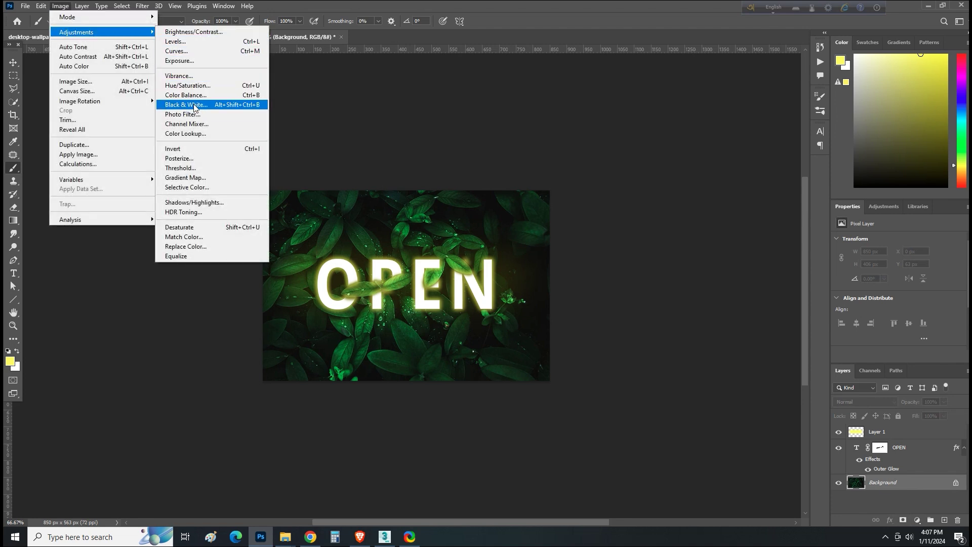
{"action": "left_click", "coordinate": [196, 52]}
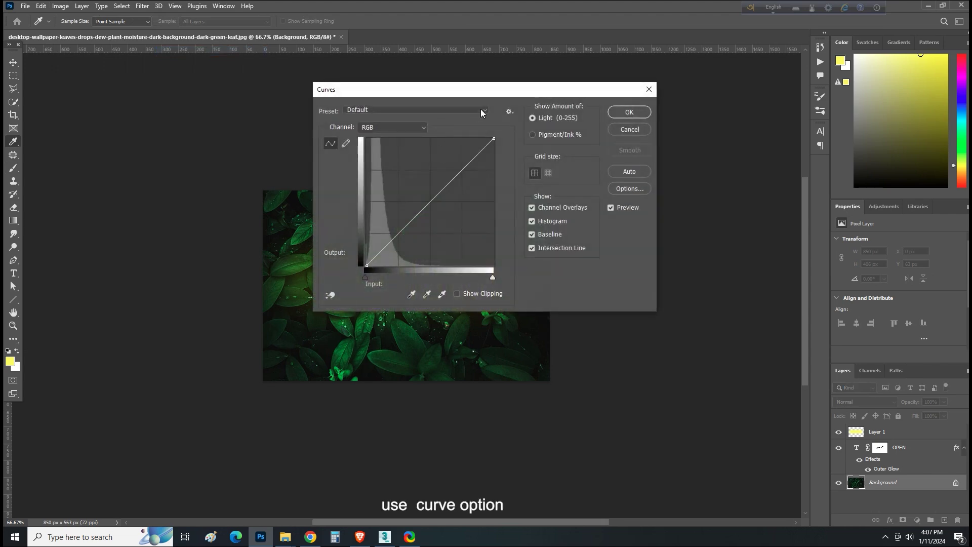
{"action": "left_click_drag", "start_coordinate": [487, 90], "coordinate": [746, 72]}
{"action": "left_click_drag", "start_coordinate": [701, 174], "coordinate": [700, 161]}
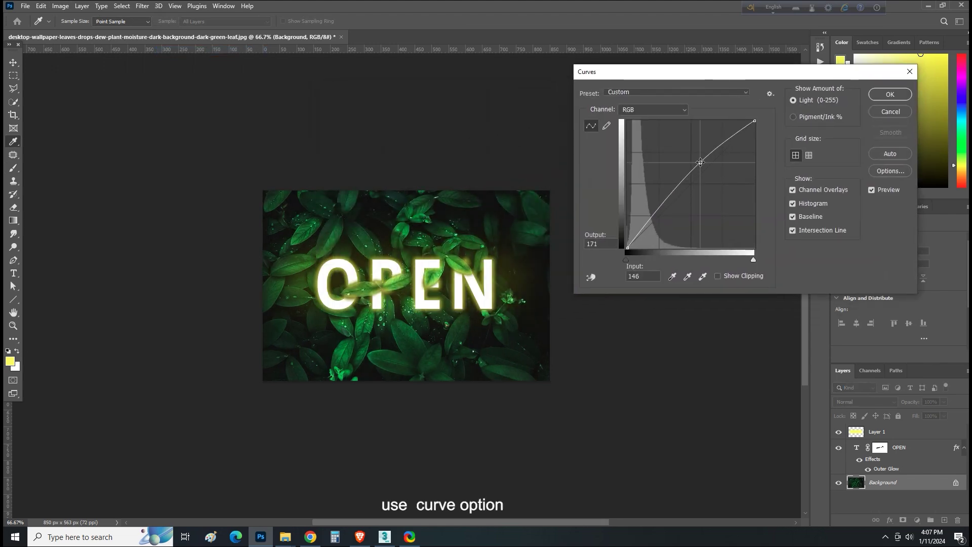
{"action": "left_click", "coordinate": [650, 224]}
{"action": "left_click_drag", "start_coordinate": [650, 223], "coordinate": [650, 224]}
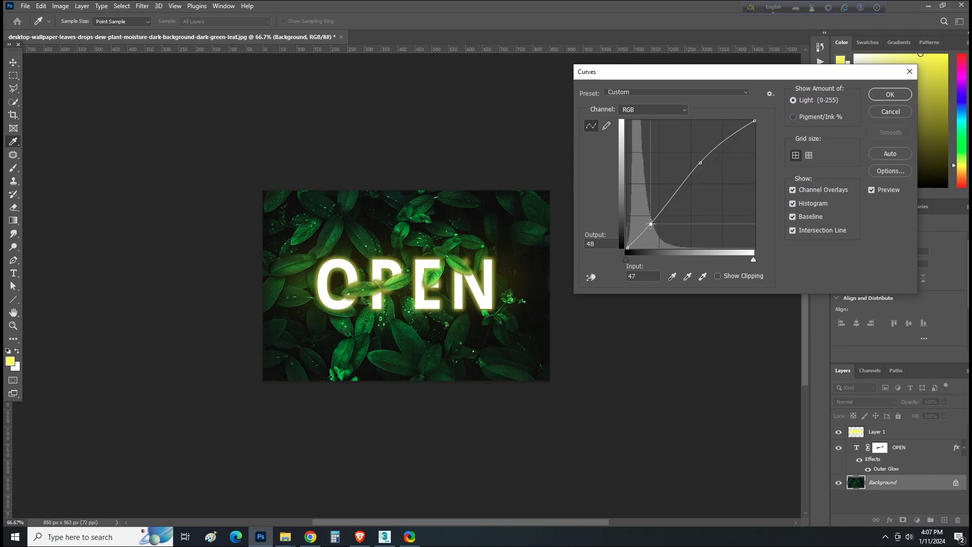
{"action": "key", "text": "Return"}
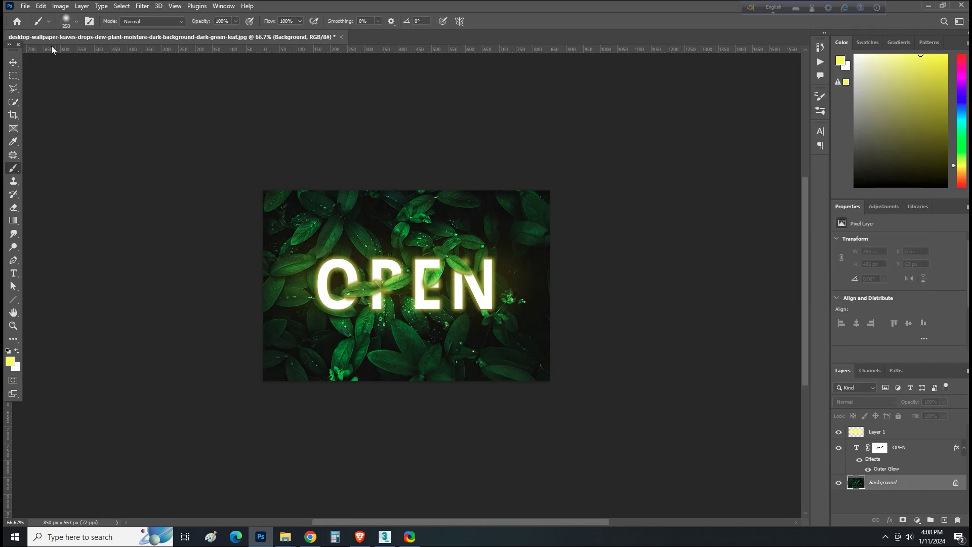
Open the Save As dialog for the finished leaf image
{"action": "left_click", "coordinate": [25, 6]}
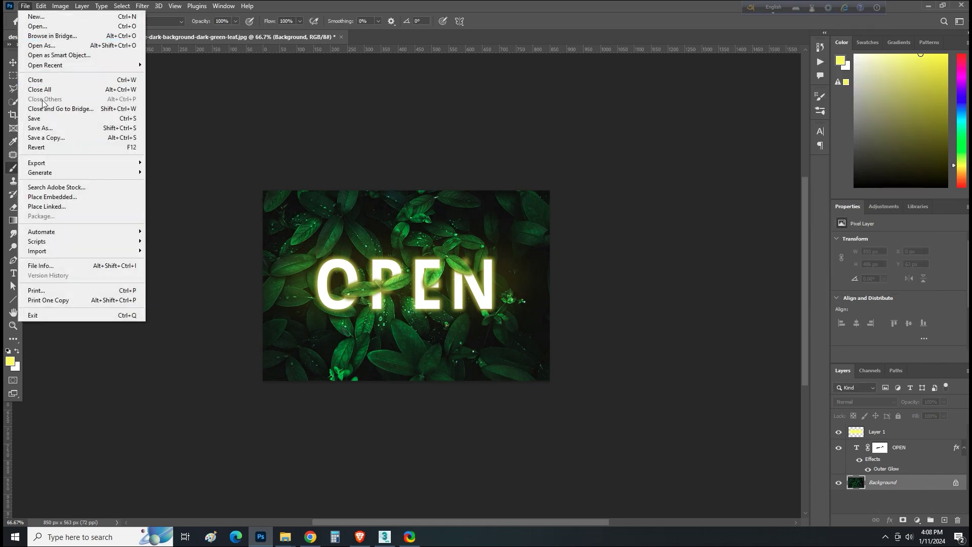
{"action": "left_click", "coordinate": [50, 130]}
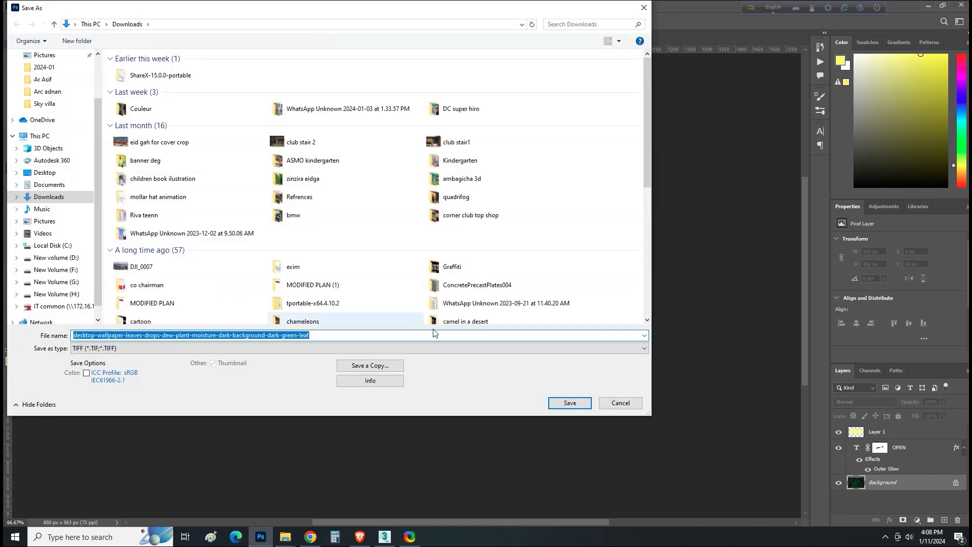